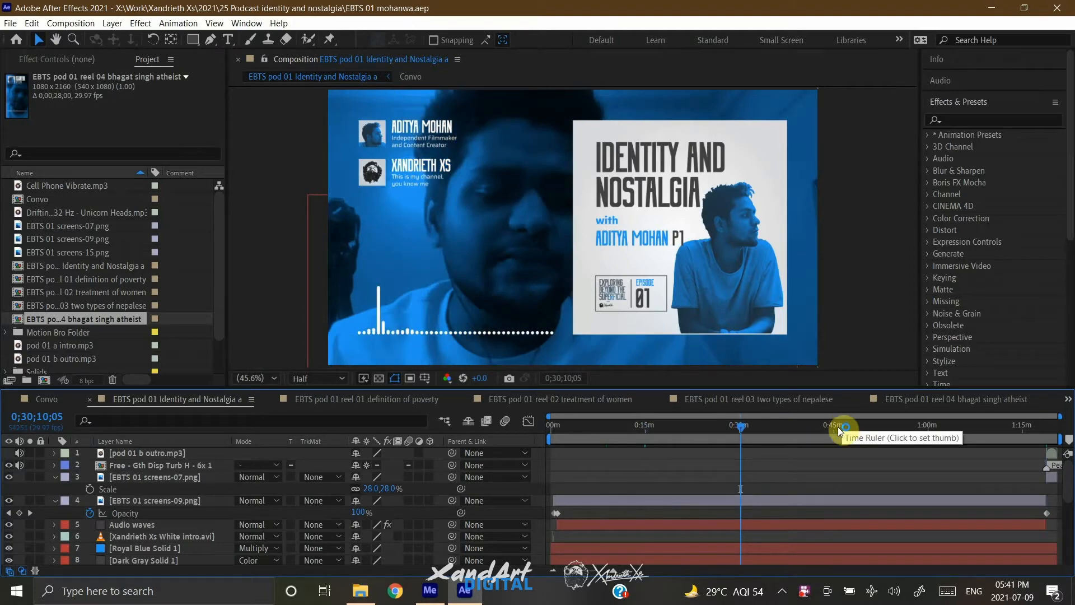
- Preview the podcast composition's frames at about the 45-minute, 1-hour and 1-hour-15-minute marks of the timeline
{"action": "left_click", "coordinate": [837, 427]}
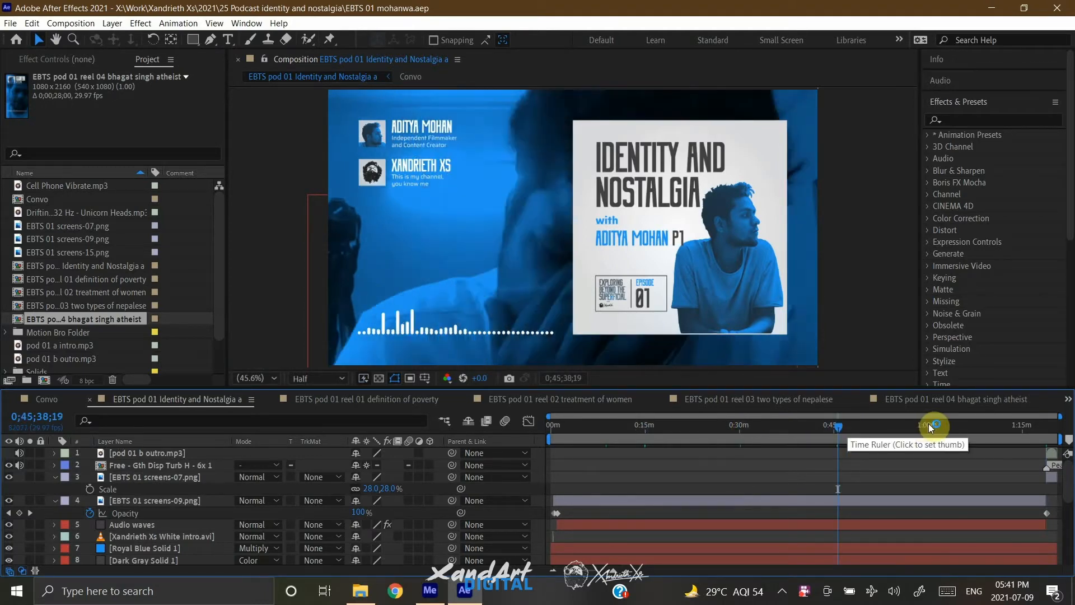
{"action": "left_click", "coordinate": [934, 426]}
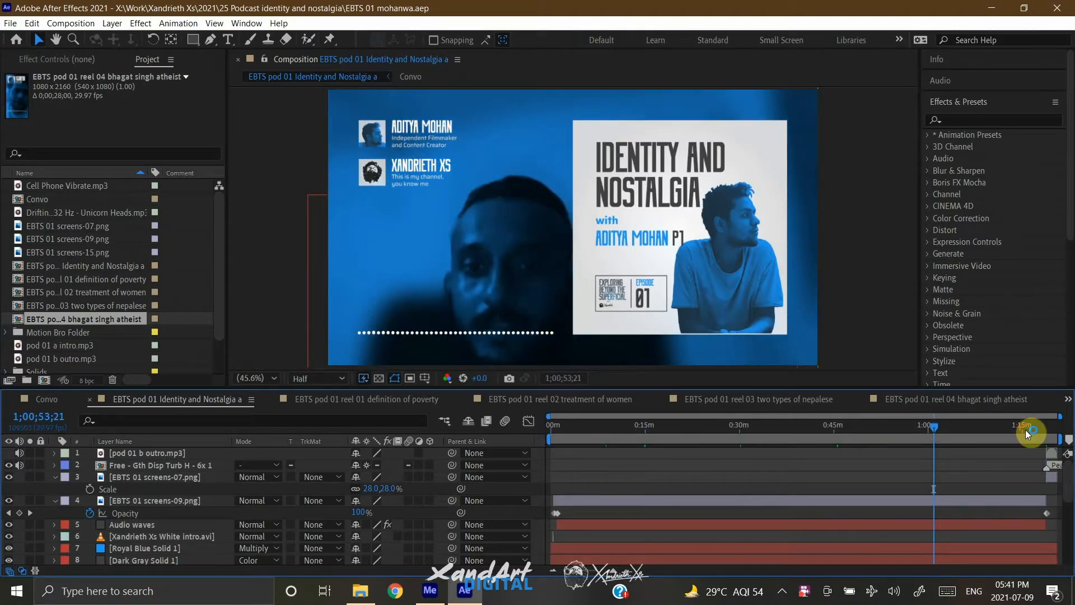
{"action": "left_click", "coordinate": [1025, 429]}
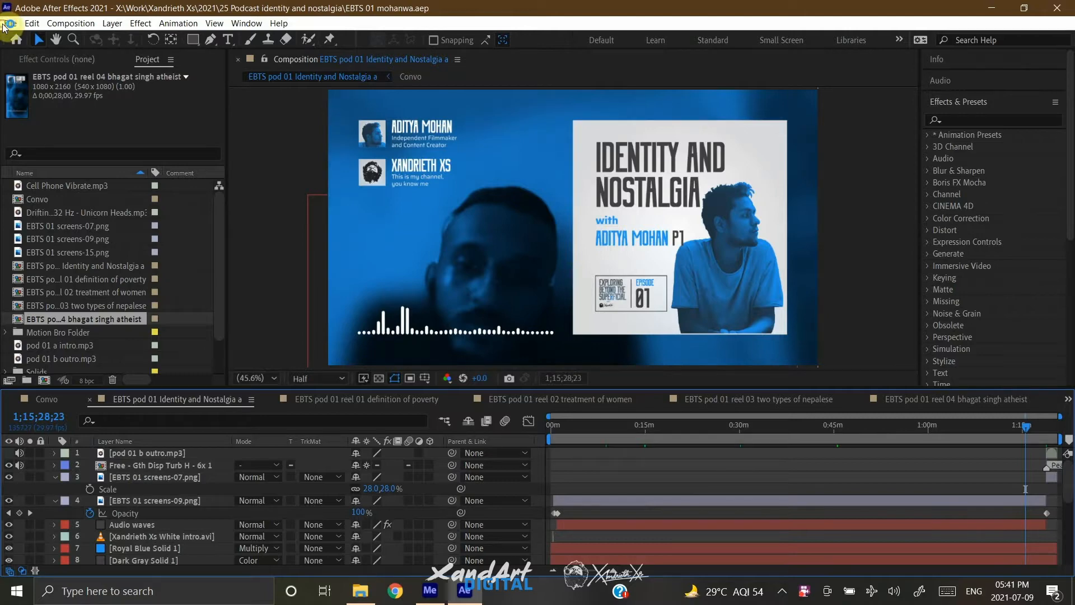
- Export the EBTS pod 01 Identity and Nostalgia a composition by adding it to the Render Queue
{"action": "left_click", "coordinate": [10, 24]}
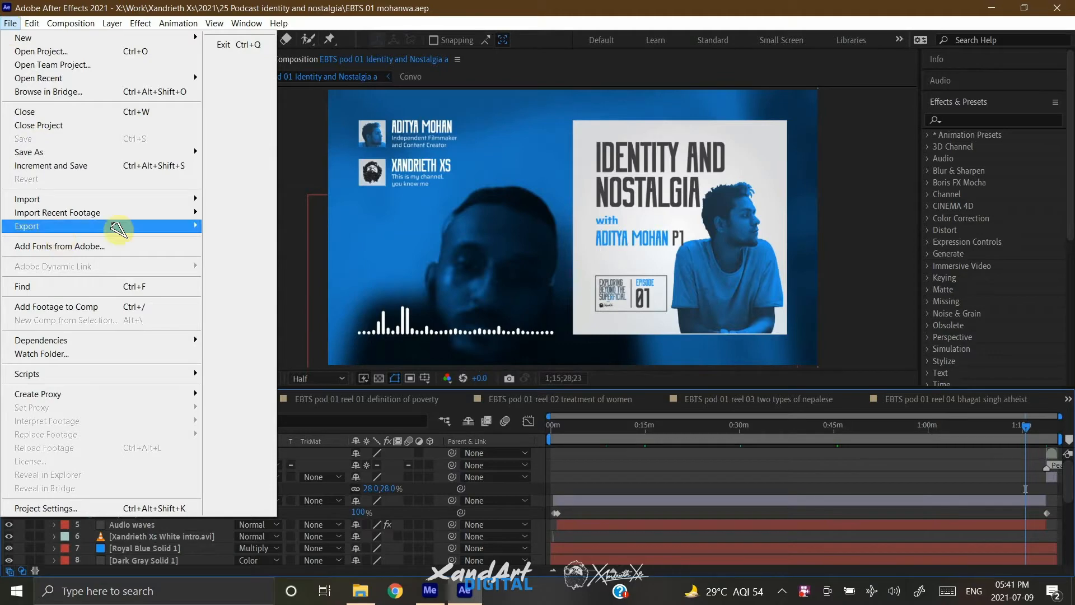
{"action": "mouse_move", "coordinate": [112, 227]}
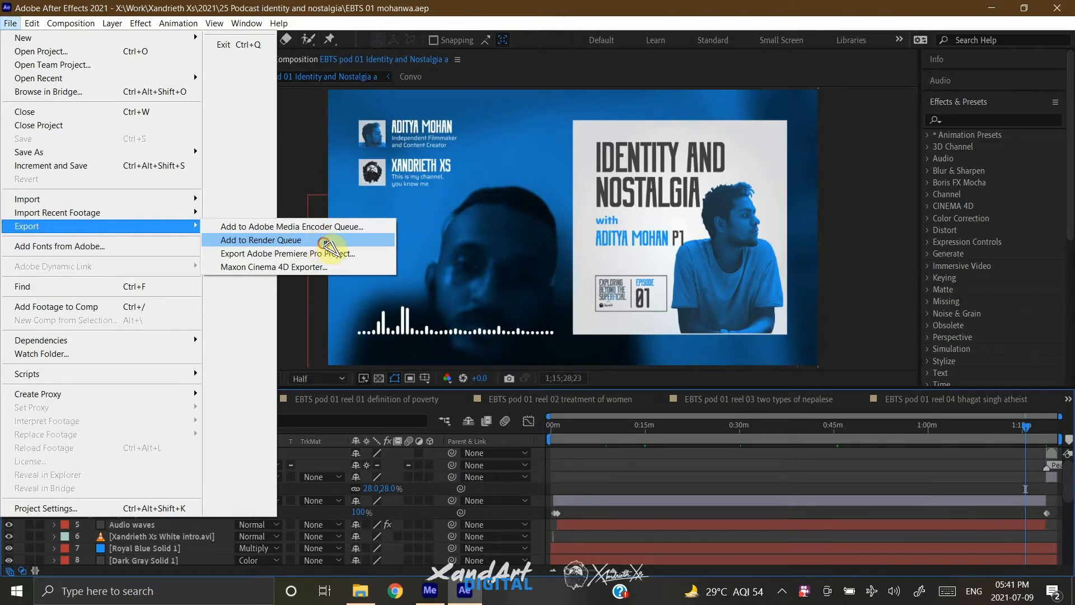
{"action": "left_click", "coordinate": [331, 245]}
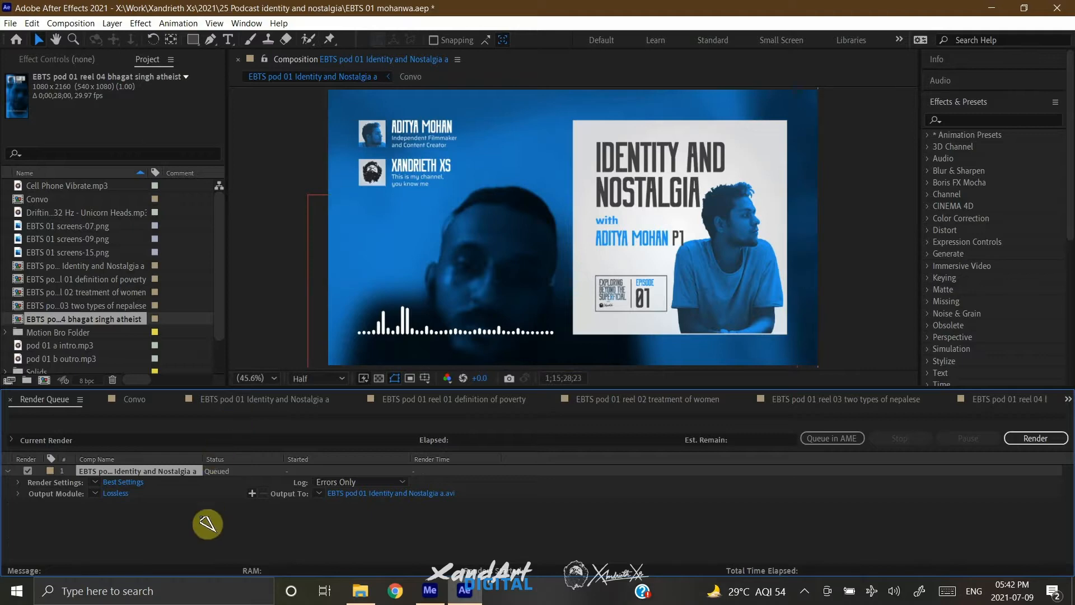
- Check the earlier H.264 export in Media Encoder, then return to the Render Queue in After Effects
{"action": "left_click", "coordinate": [437, 588]}
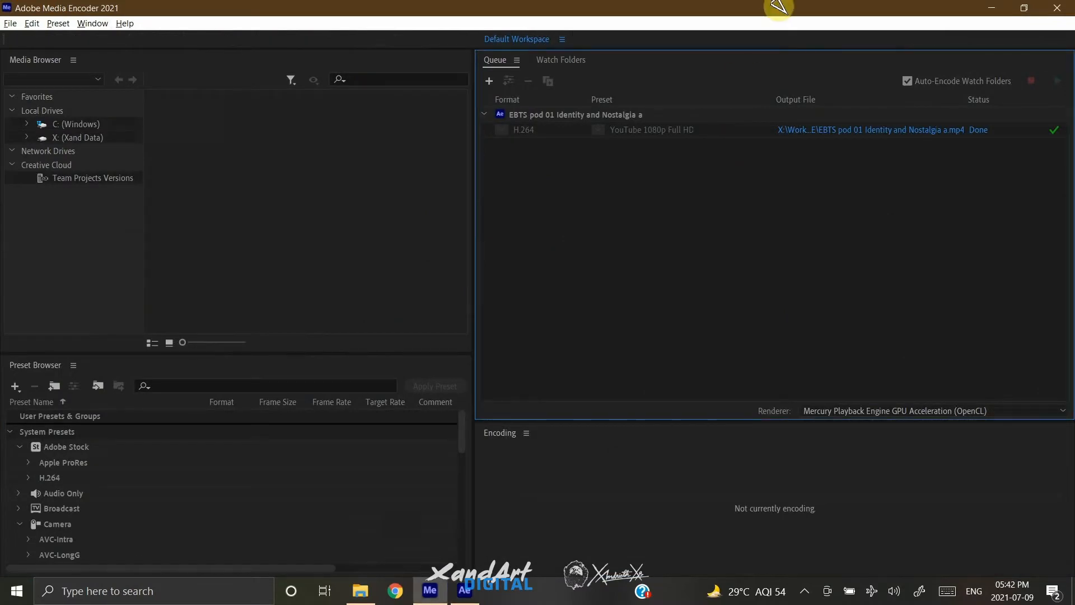
{"action": "left_click", "coordinate": [613, 132]}
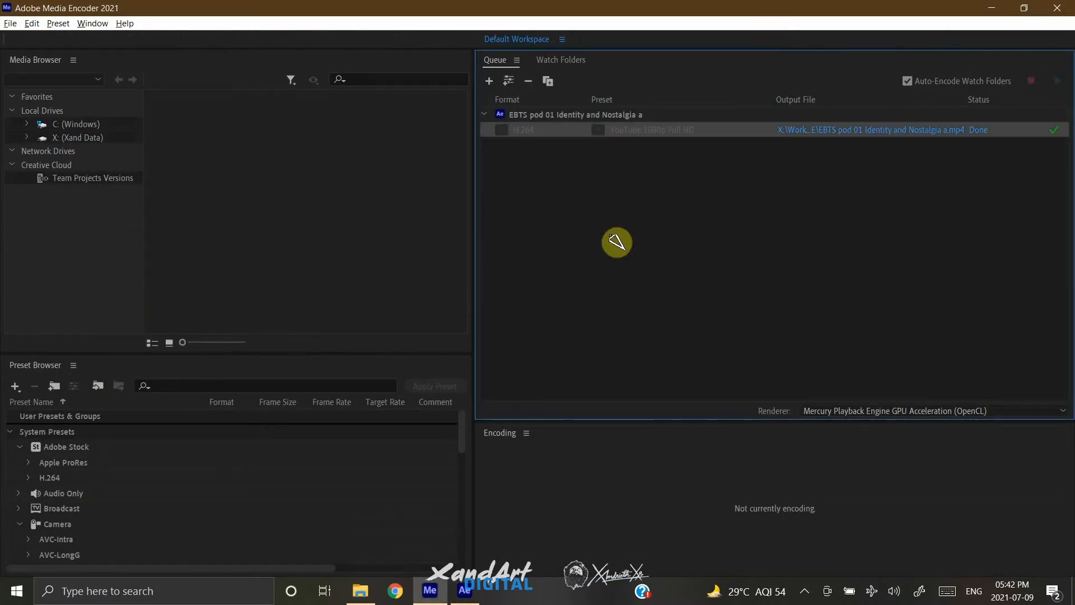
{"action": "left_click", "coordinate": [467, 589]}
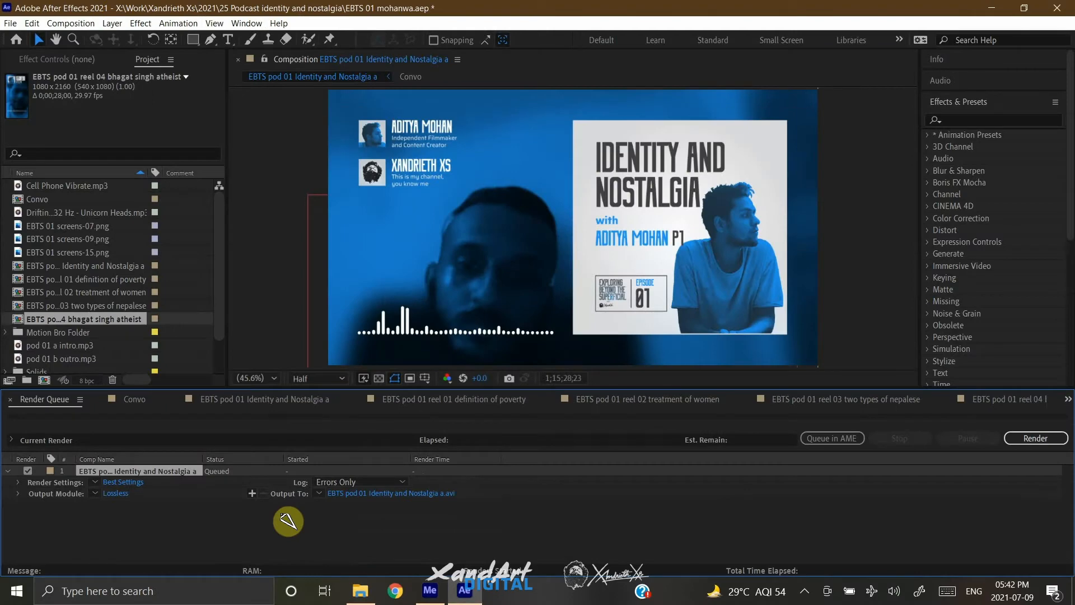
{"action": "left_click", "coordinate": [297, 410]}
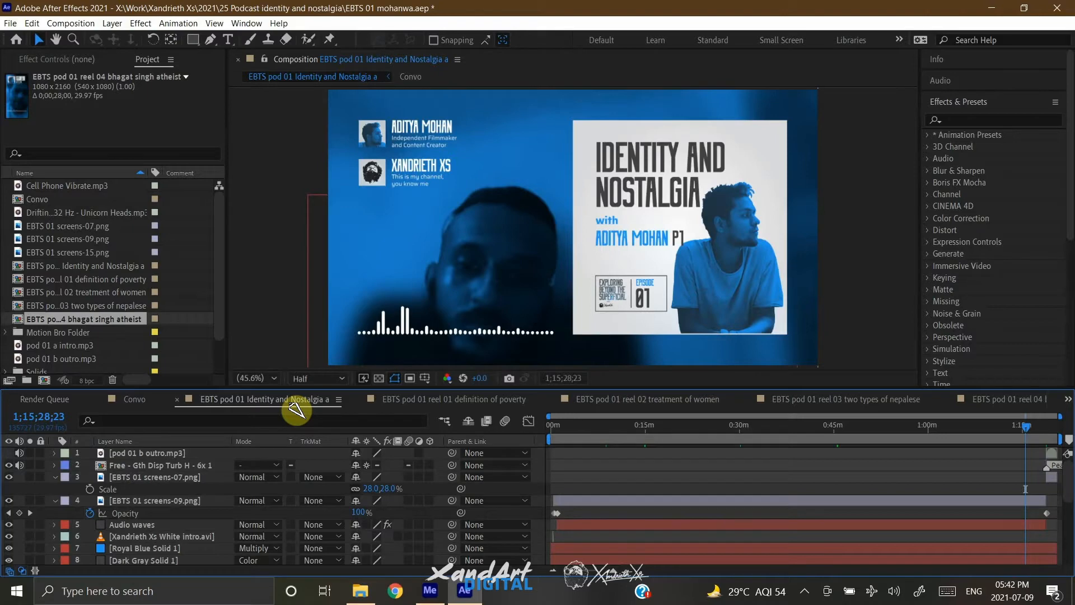
{"action": "left_click", "coordinate": [1067, 398]}
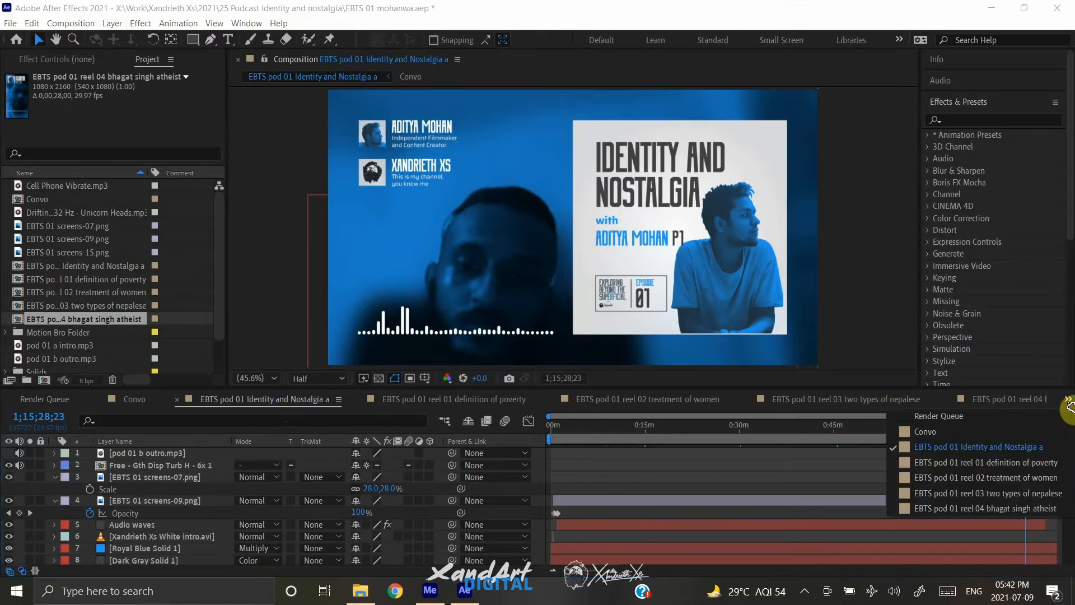
{"action": "left_click", "coordinate": [1005, 421]}
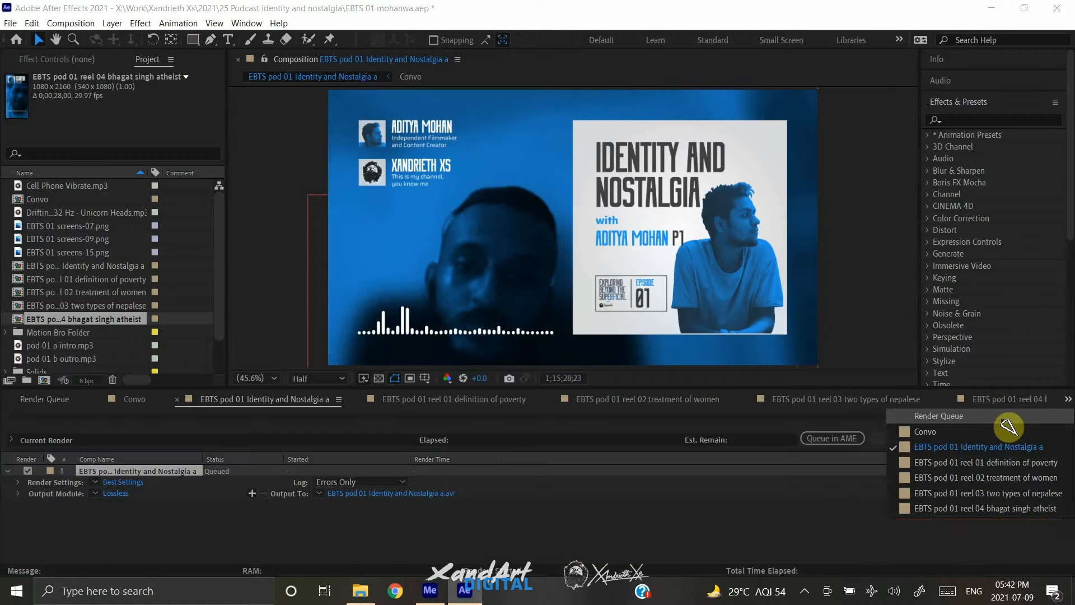
- Send the composition to Media Encoder and examine the presets offered for the new H.264 item
{"action": "left_click", "coordinate": [100, 494]}
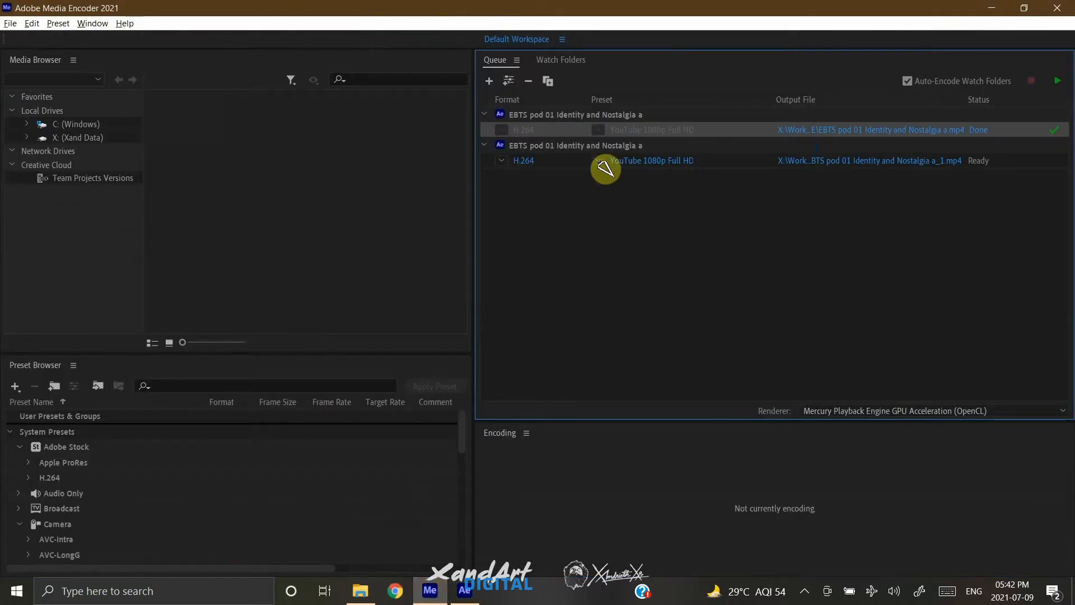
{"action": "left_click", "coordinate": [598, 160]}
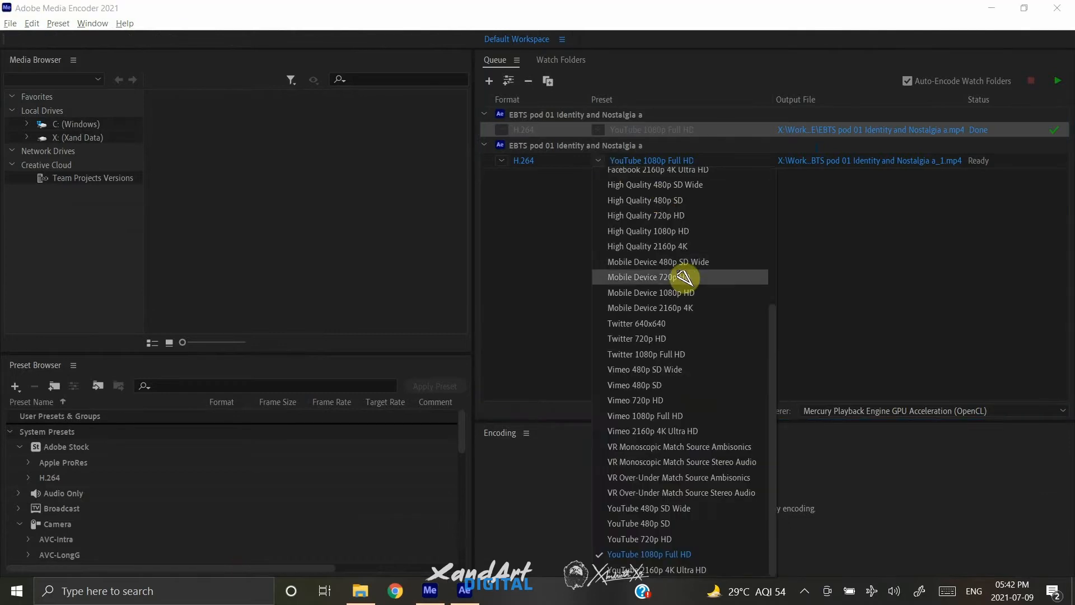
{"action": "scroll", "coordinate": [683, 276], "scroll_direction": "up", "scroll_amount": 4}
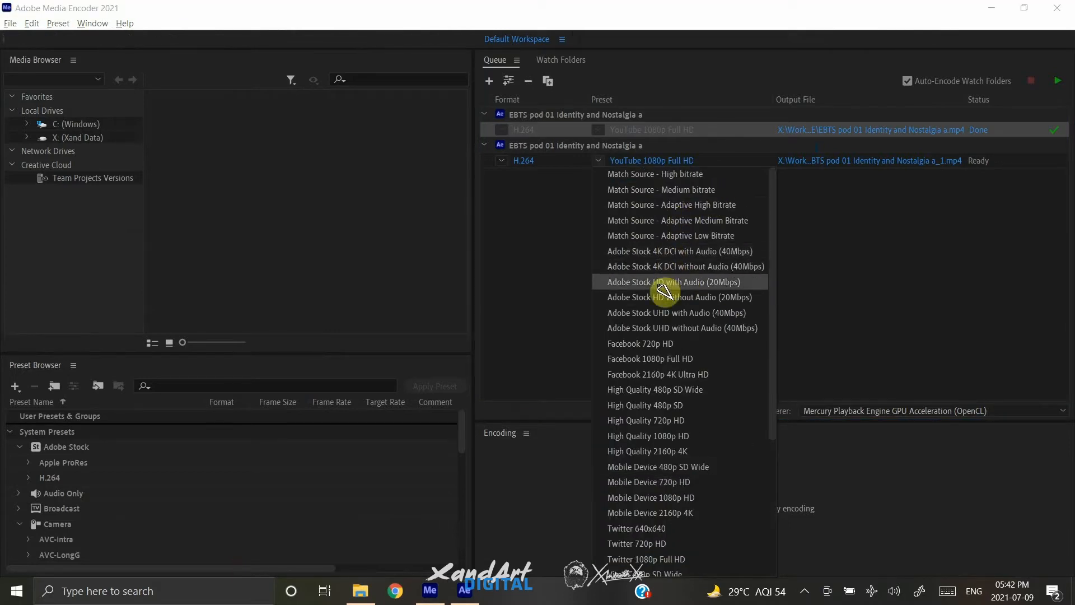
{"action": "scroll", "coordinate": [708, 397], "scroll_direction": "down", "scroll_amount": 2}
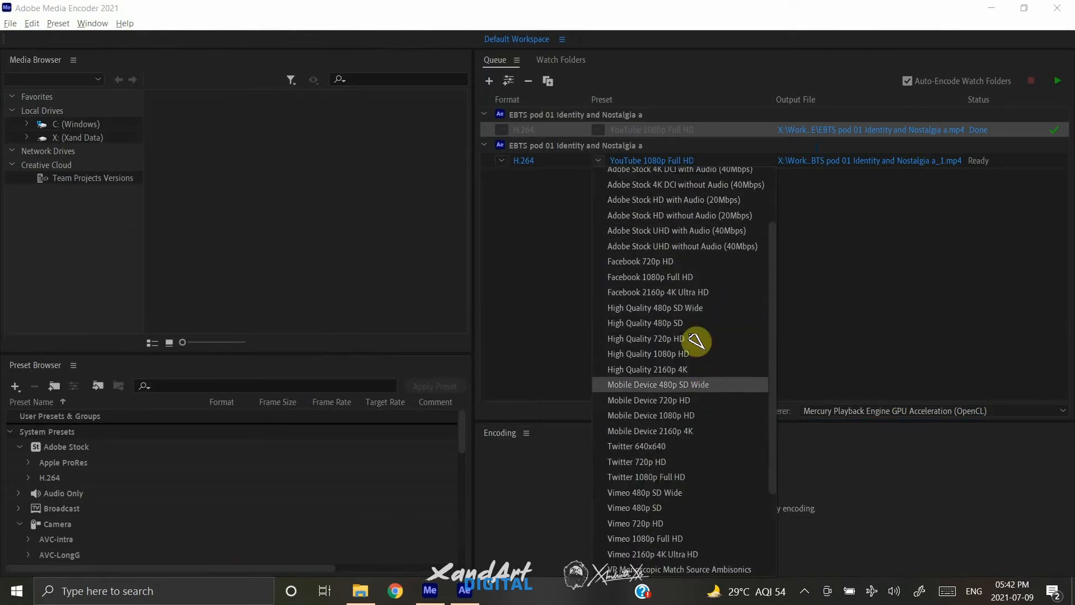
{"action": "scroll", "coordinate": [669, 432], "scroll_direction": "down", "scroll_amount": 3}
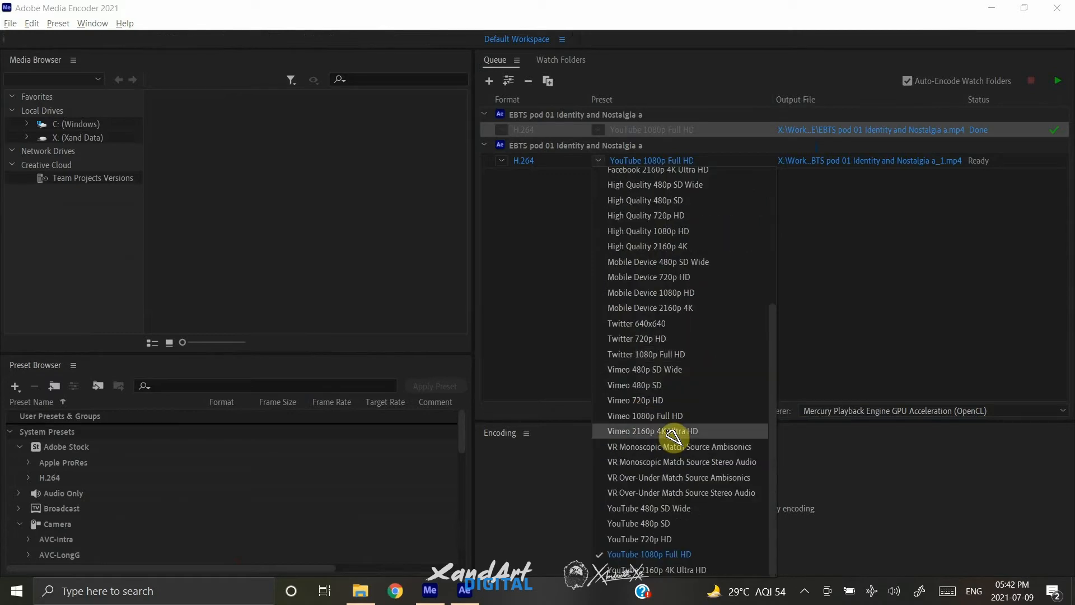
{"action": "left_click", "coordinate": [1001, 199]}
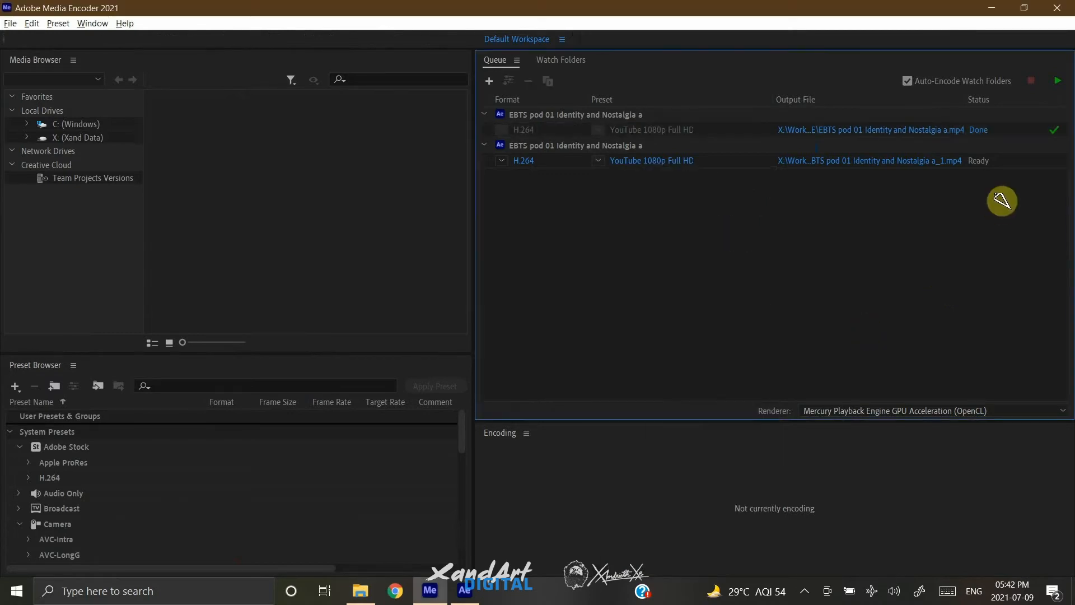
- Remove the newly queued EBTS pod 01 Identity and Nostalgia a_1.mp4 item from the encoding queue and switch back to After Effects
{"action": "left_click", "coordinate": [1020, 170]}
{"action": "right_click", "coordinate": [1020, 169]}
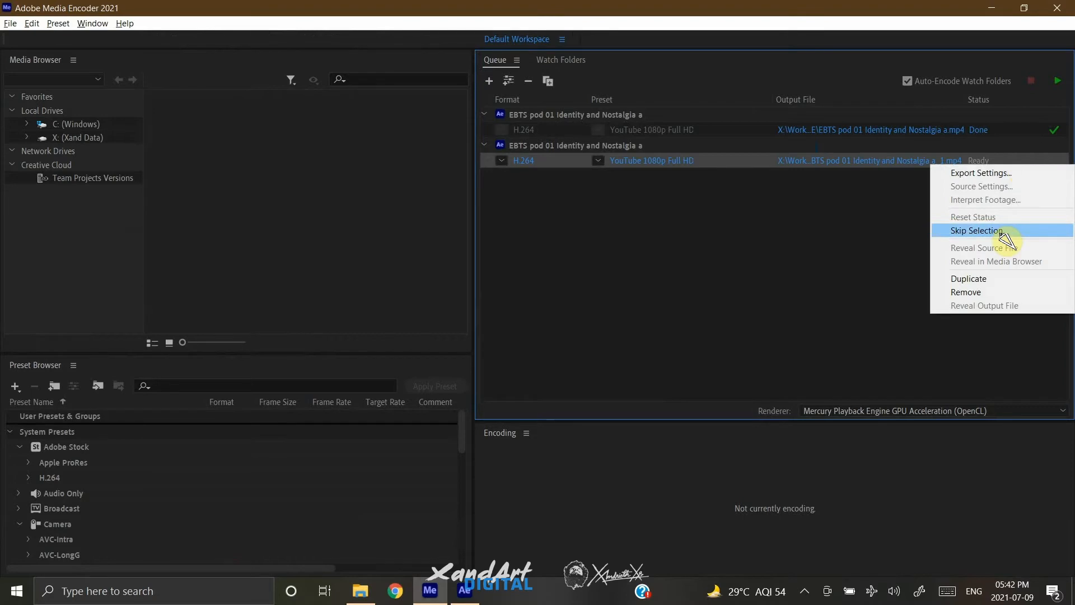
{"action": "left_click", "coordinate": [988, 291]}
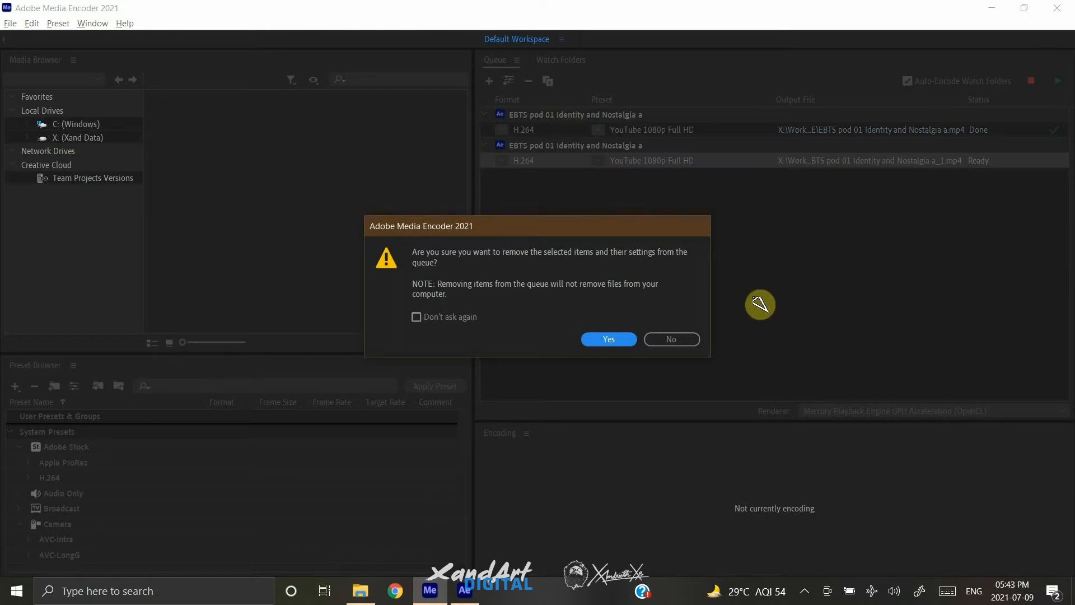
{"action": "key", "text": "Return"}
{"action": "key", "text": "alt+Tab"}
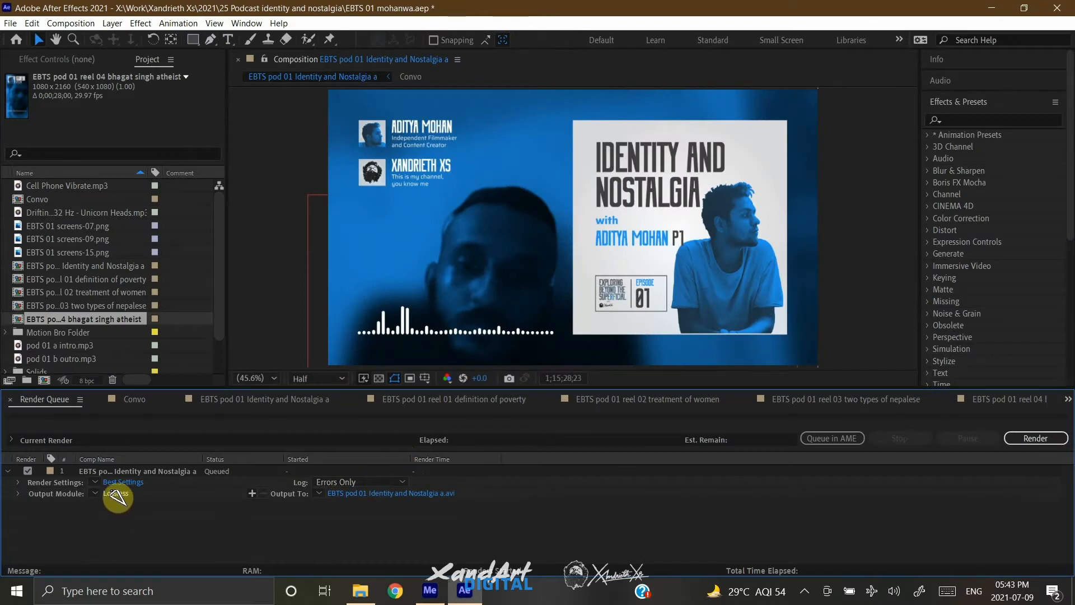
- Configure the output module for audio only: turn off Video Output and choose MP3 format at 44.100 kHz
{"action": "left_click", "coordinate": [112, 491]}
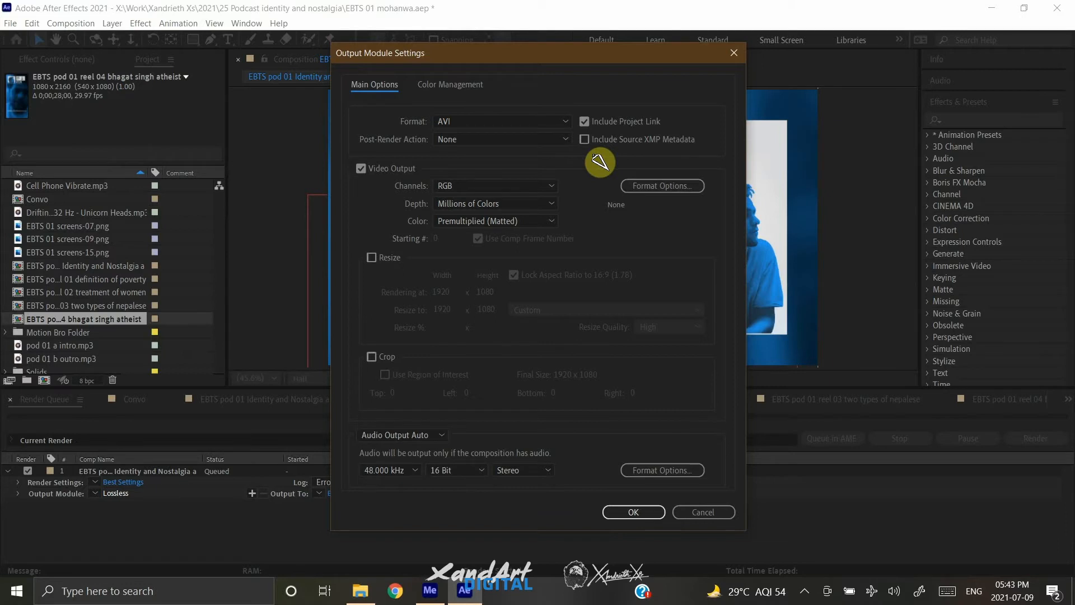
{"action": "left_click", "coordinate": [361, 169]}
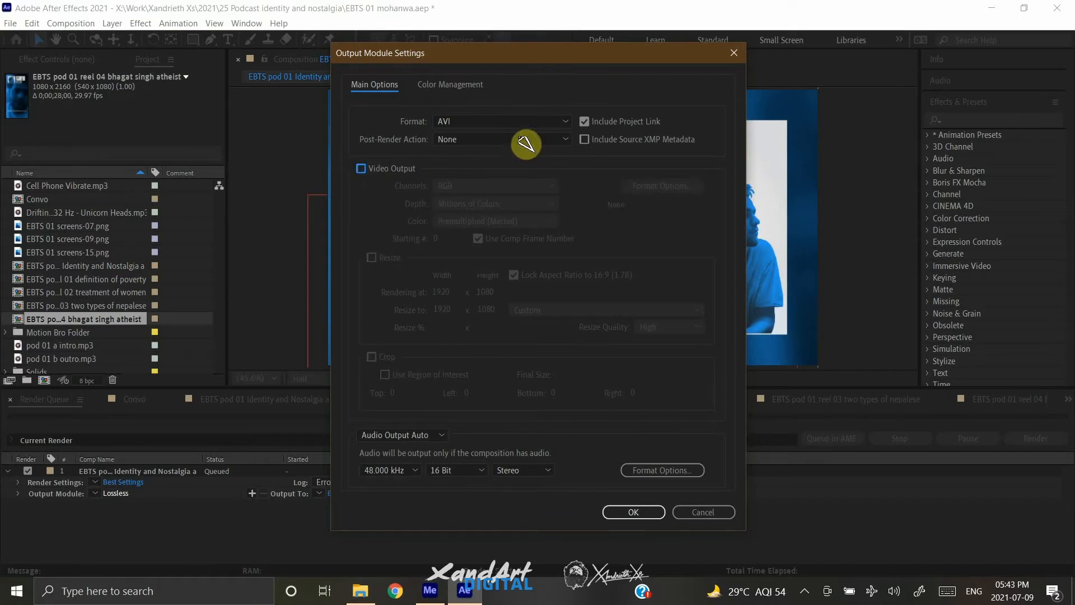
{"action": "left_click", "coordinate": [539, 122]}
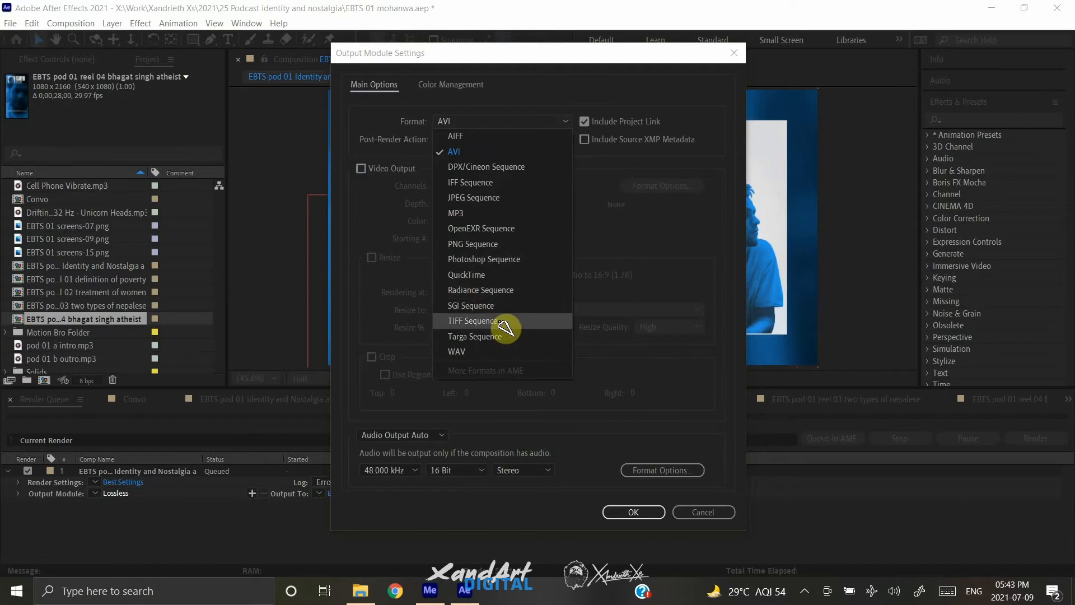
{"action": "left_click", "coordinate": [497, 218]}
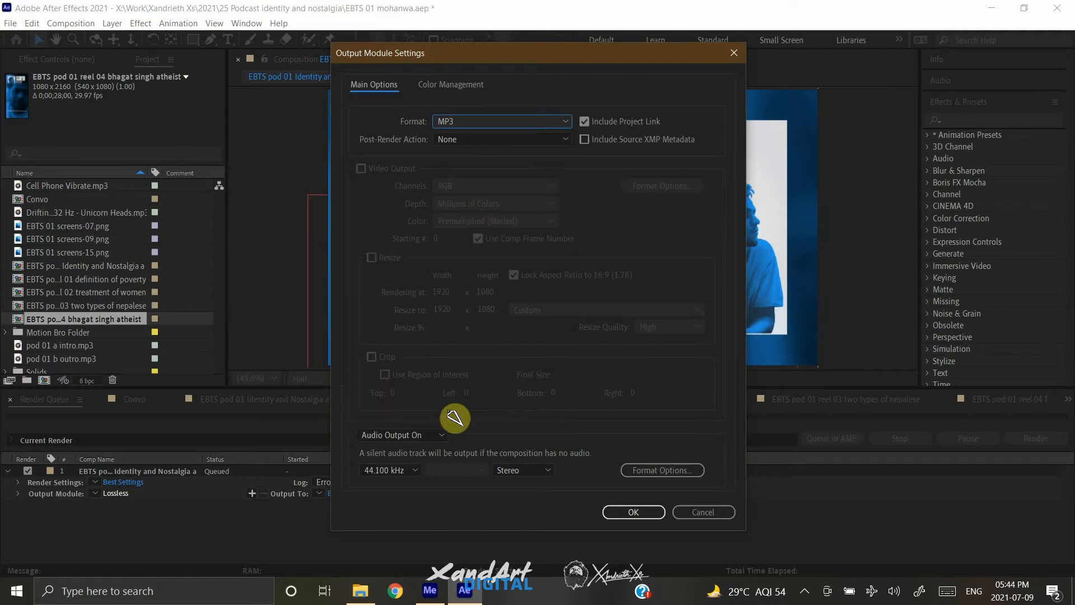
{"action": "left_click", "coordinate": [417, 470]}
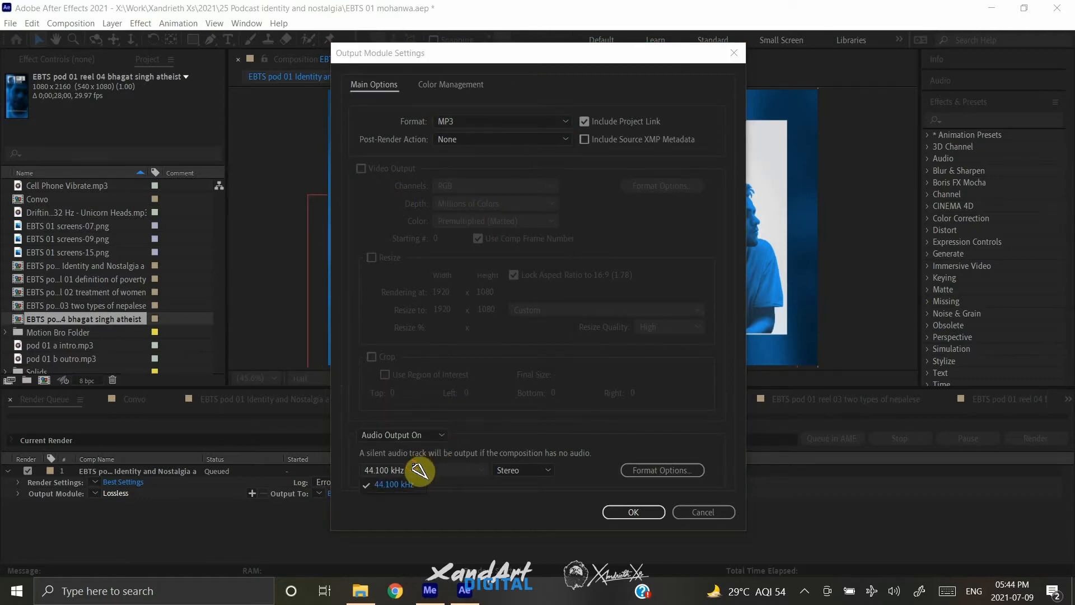
{"action": "left_click", "coordinate": [466, 502]}
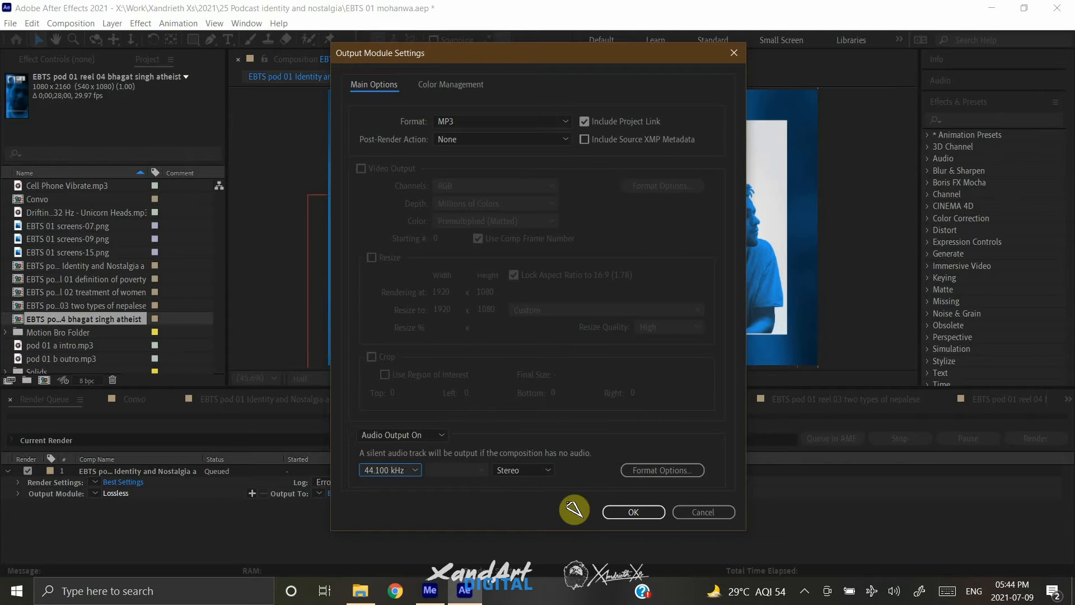
{"action": "left_click", "coordinate": [621, 513]}
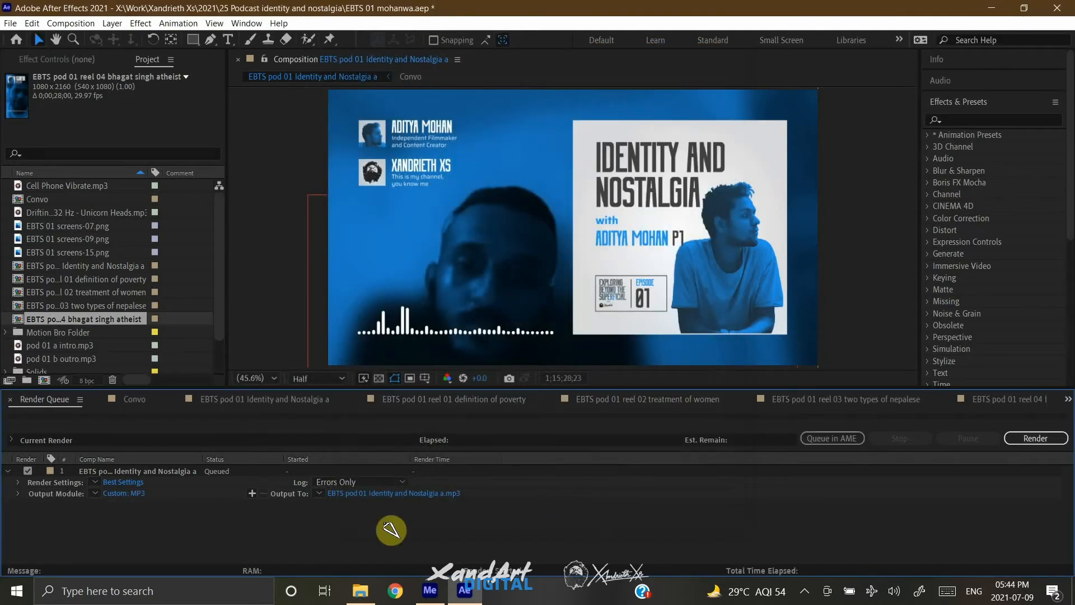
- Save the MP3 output to the EBTS 01 mohanwa_AME folder inside 25 Podcast identity and nostalgia, and start the render
{"action": "left_click", "coordinate": [389, 494]}
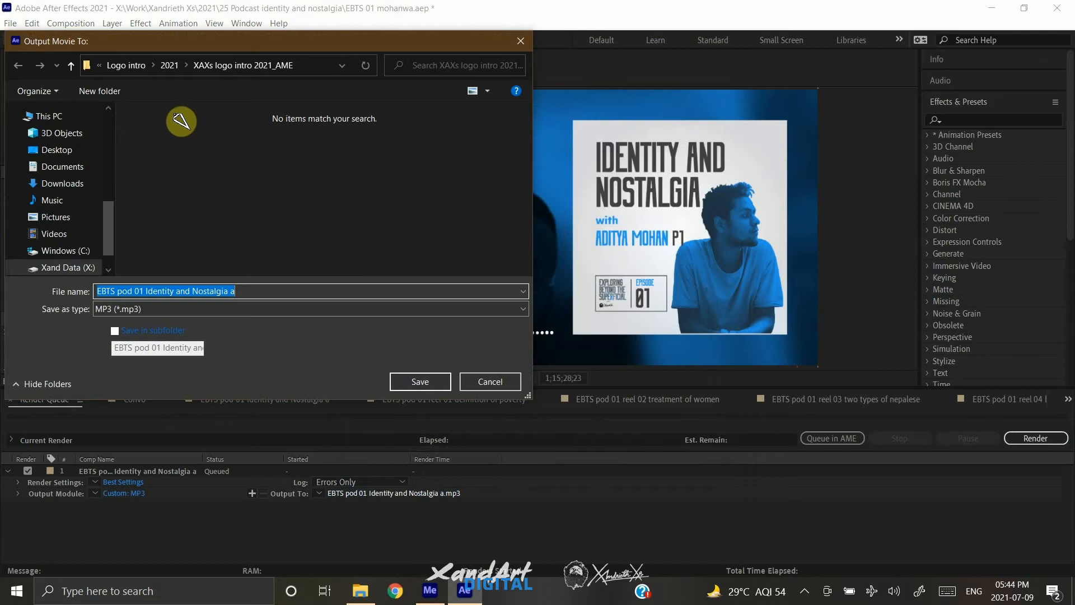
{"action": "left_click", "coordinate": [126, 66]}
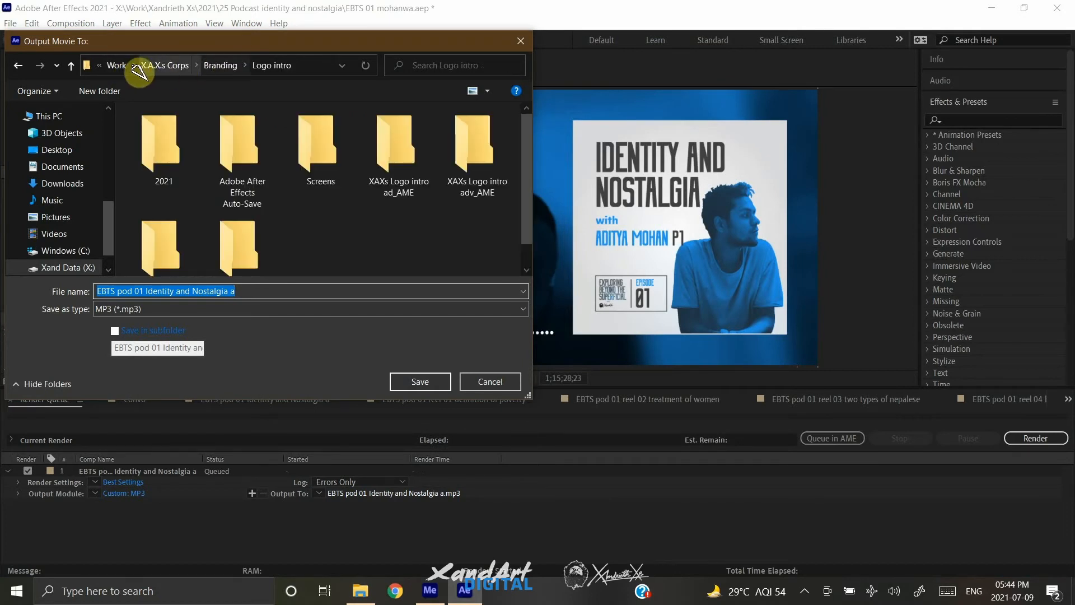
{"action": "left_click", "coordinate": [117, 66]}
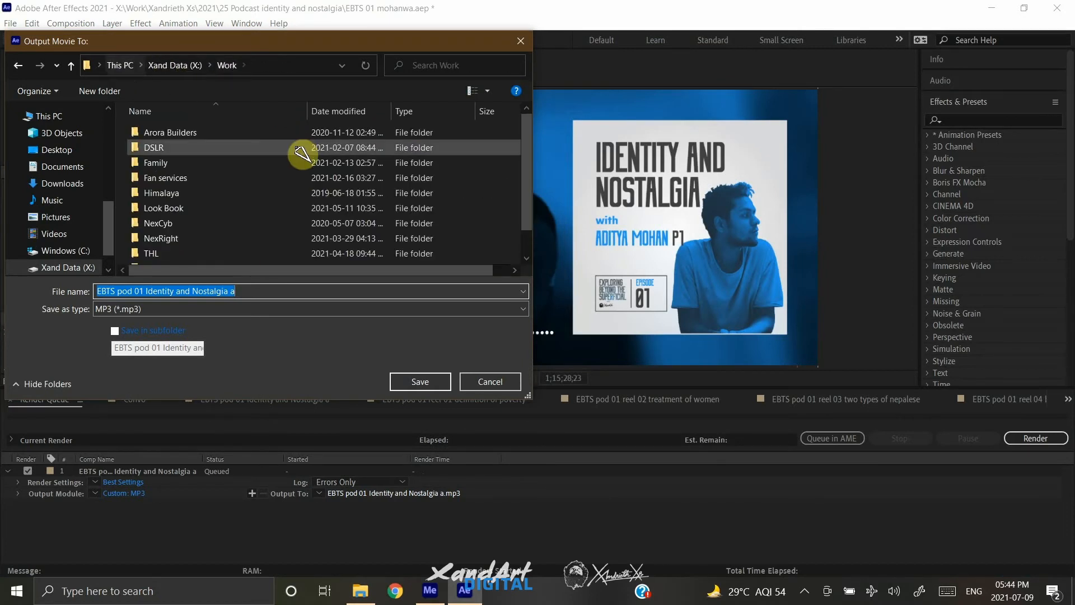
{"action": "scroll", "coordinate": [257, 193], "scroll_direction": "down", "scroll_amount": 1}
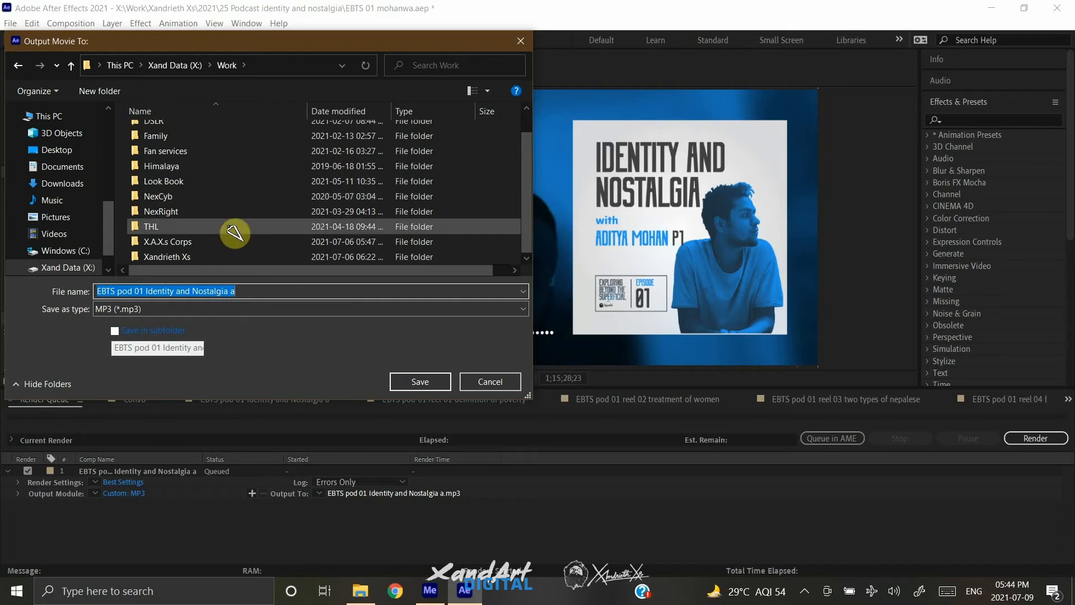
{"action": "double_click", "coordinate": [220, 257]}
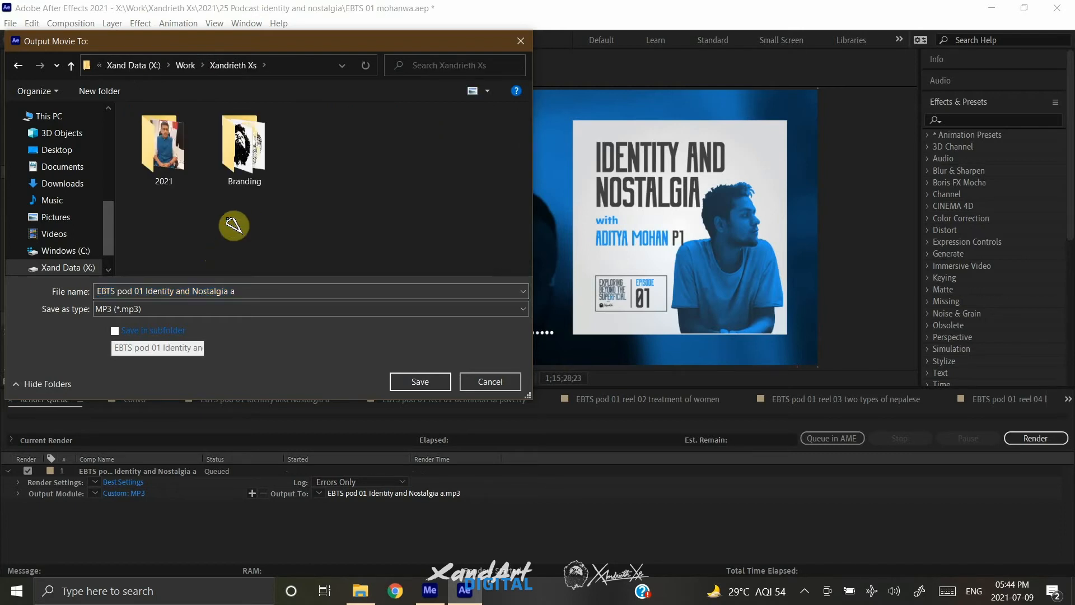
{"action": "double_click", "coordinate": [160, 166]}
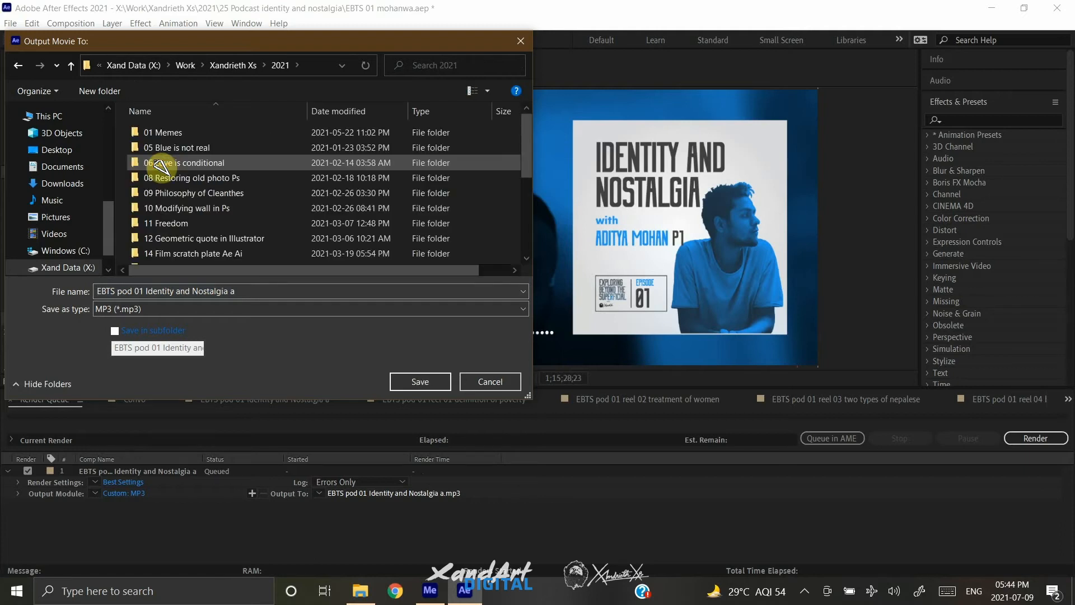
{"action": "scroll", "coordinate": [160, 166], "scroll_direction": "down", "scroll_amount": 3}
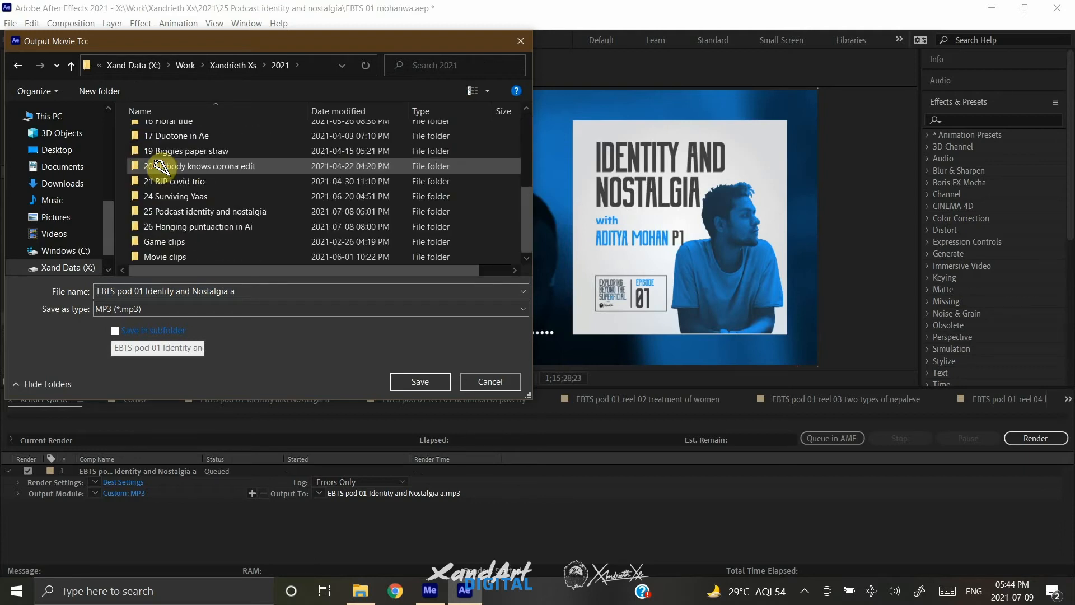
{"action": "double_click", "coordinate": [267, 215]}
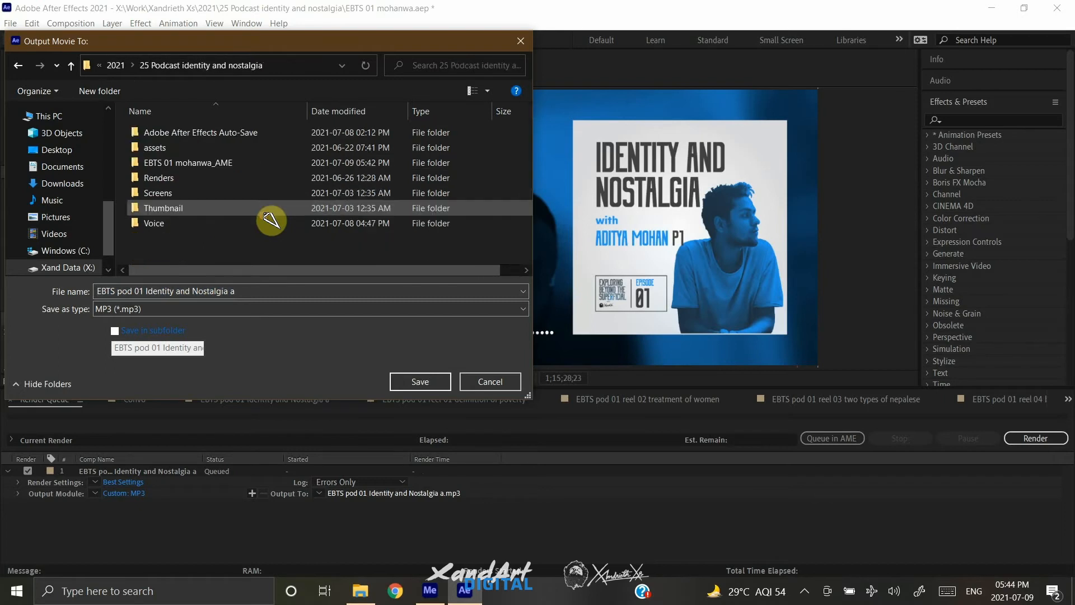
{"action": "double_click", "coordinate": [235, 165]}
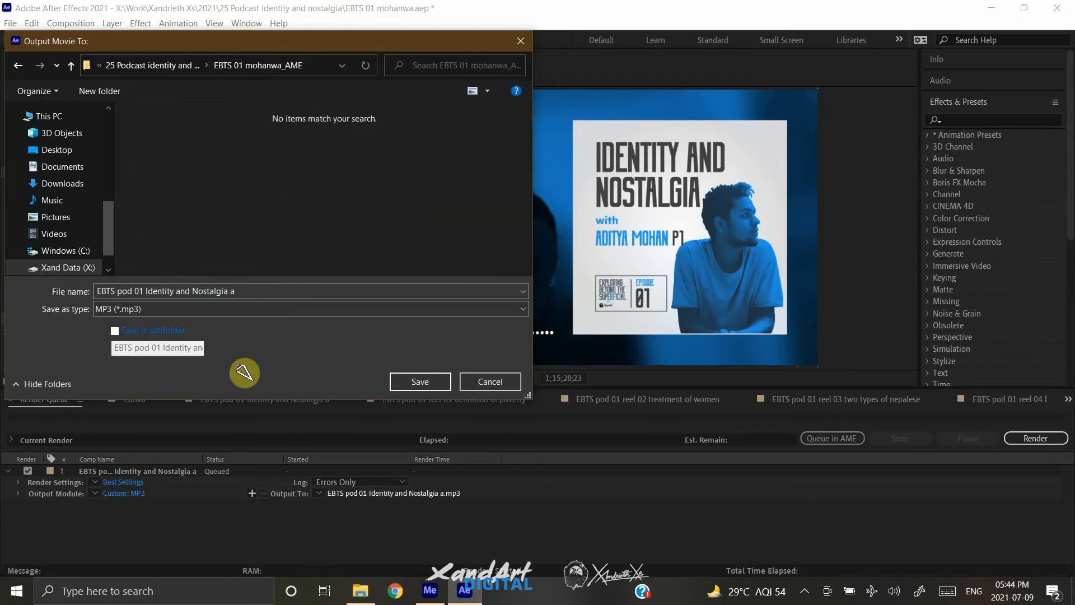
{"action": "left_click", "coordinate": [423, 382]}
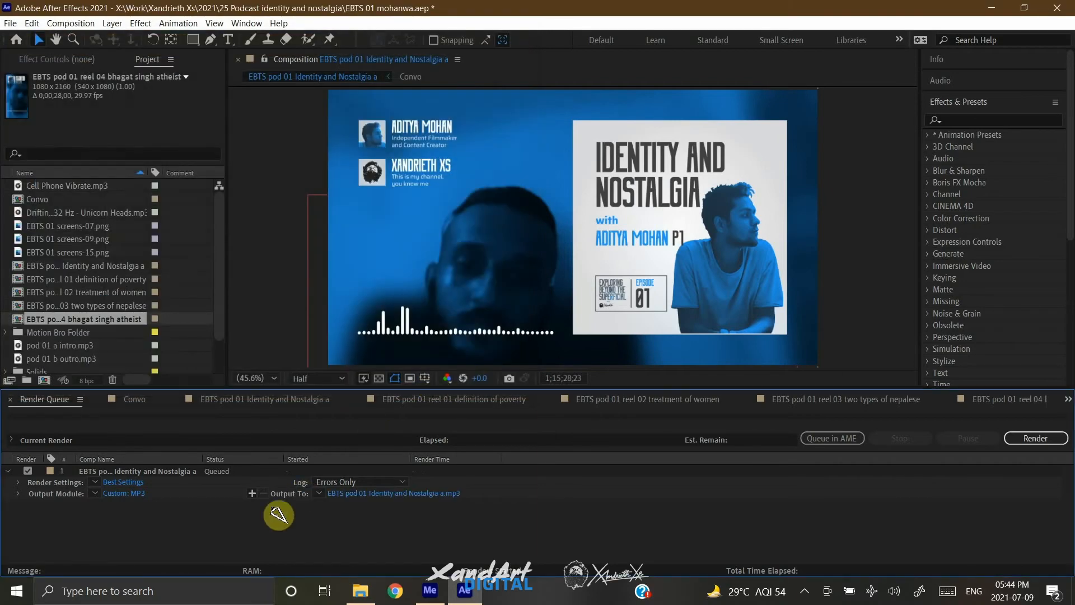
{"action": "left_click", "coordinate": [1035, 438]}
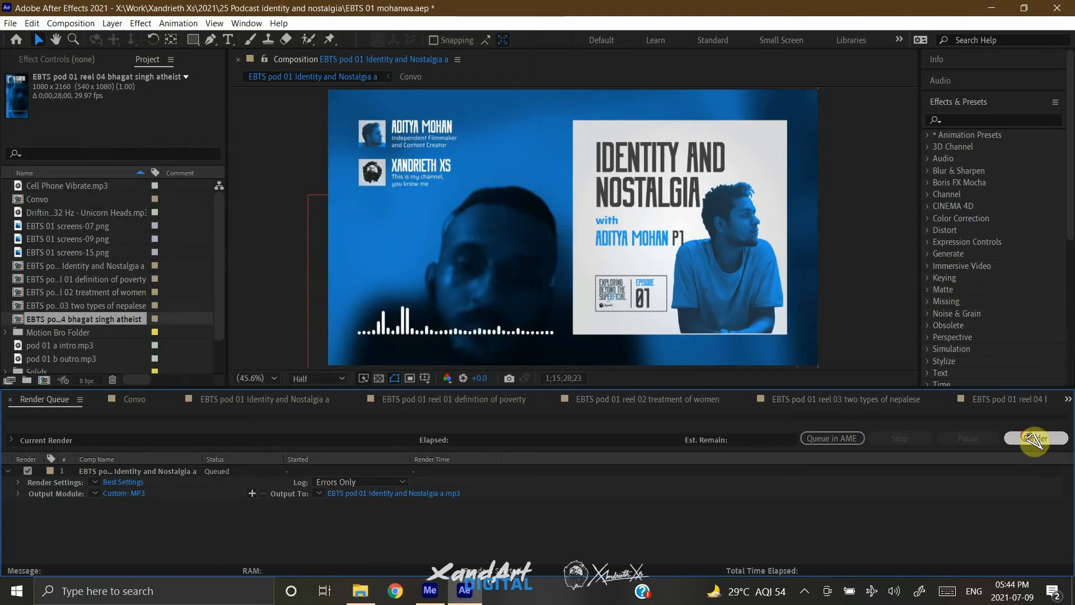